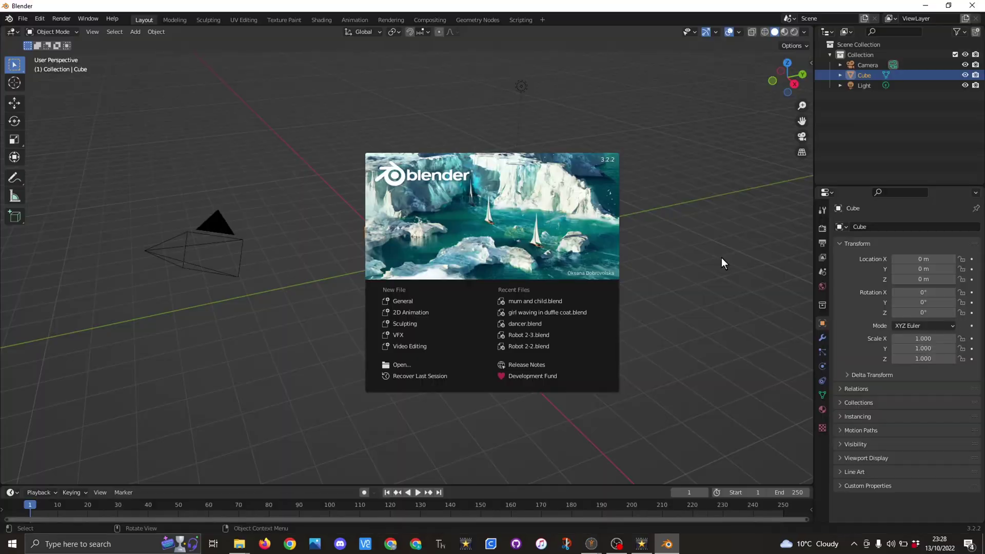
# - Delete the default camera, cube and light, then bring up the STL import option
pyautogui.click(523, 176)
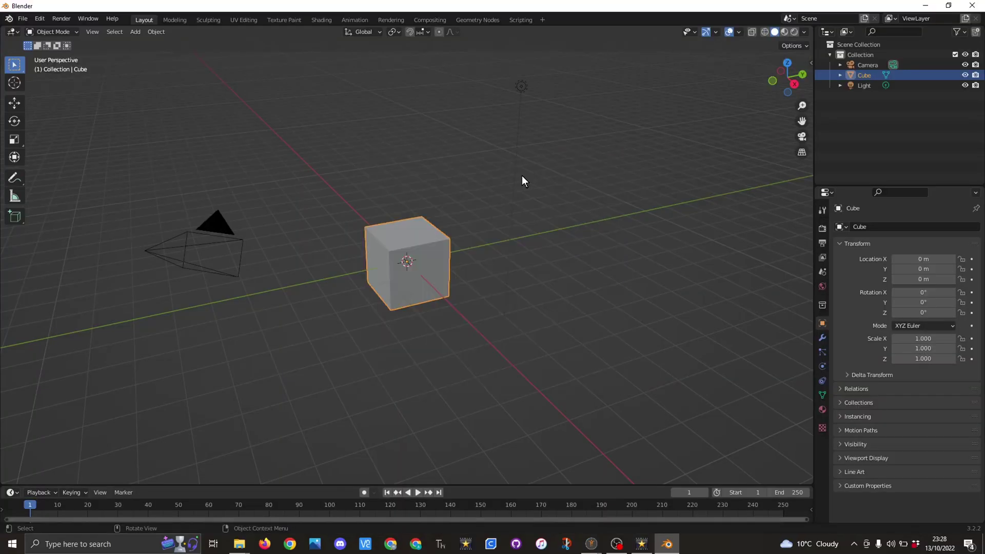
pyautogui.moveTo(95, 158); pyautogui.dragTo(553, 373)
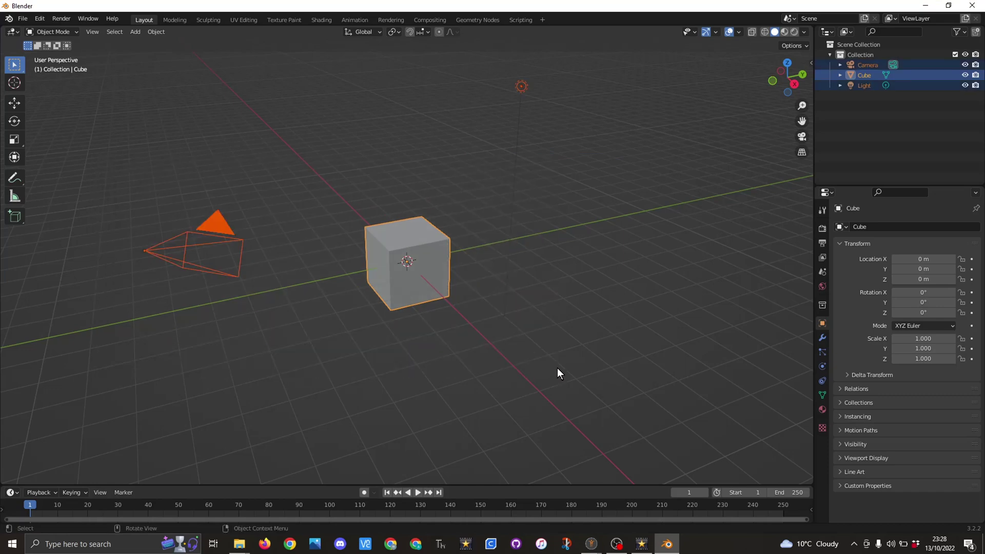
pyautogui.press('Delete')
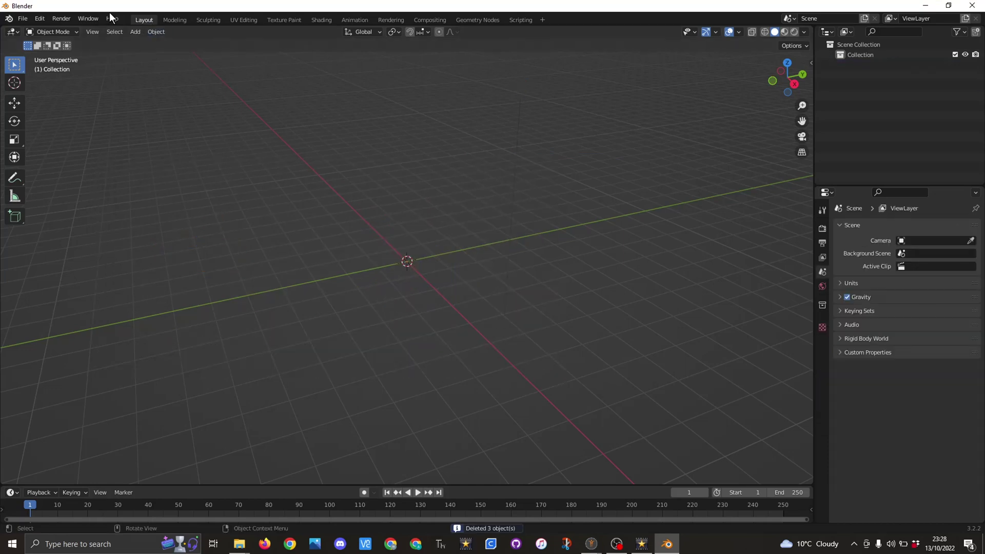
pyautogui.click(23, 20)
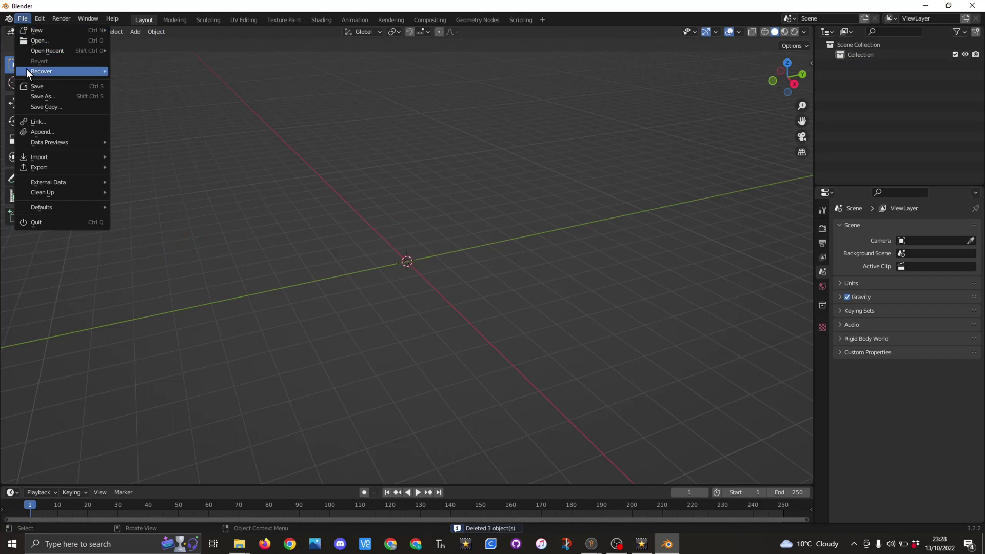
pyautogui.moveTo(44, 154)
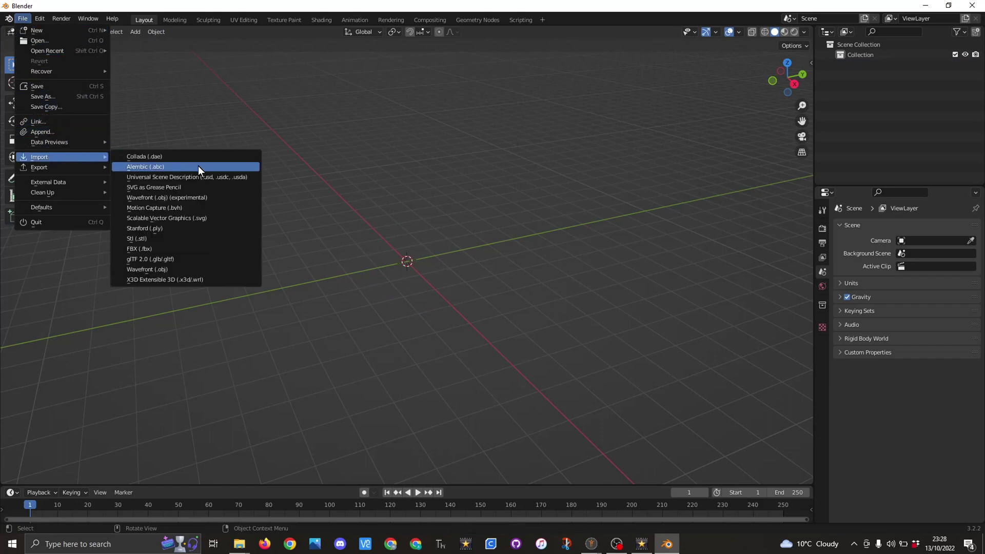
# - Import '1-100 austin k2-25.STL' from D:\detailing\101 austion trucks\1-100_austin_k30_k2_k2y_k3
pyautogui.click(159, 238)
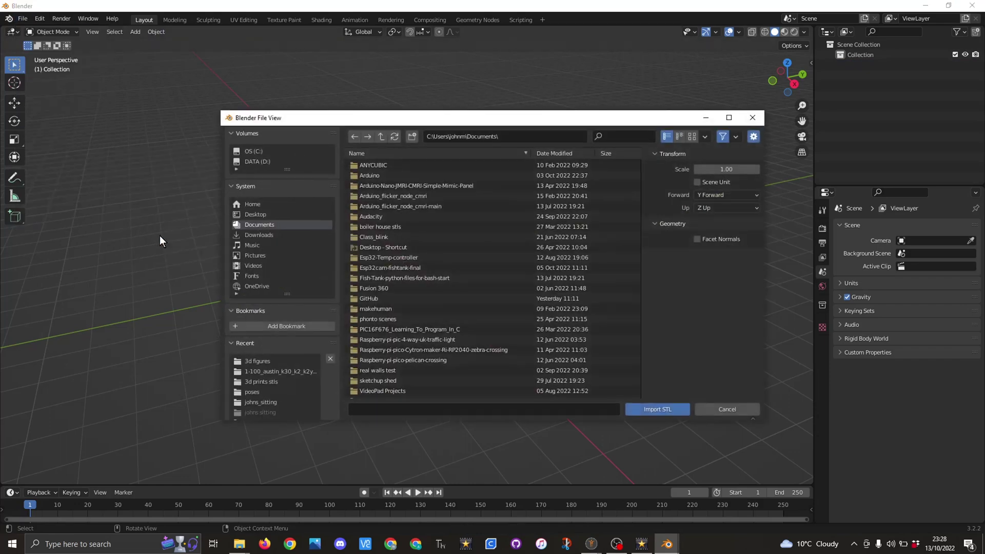
pyautogui.click(257, 162)
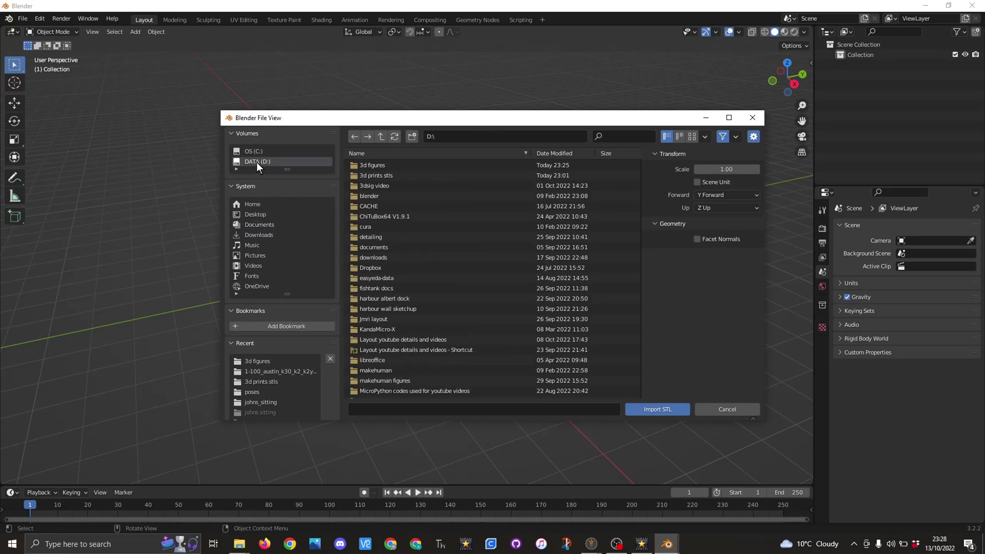
pyautogui.click(376, 235)
pyautogui.click(389, 174)
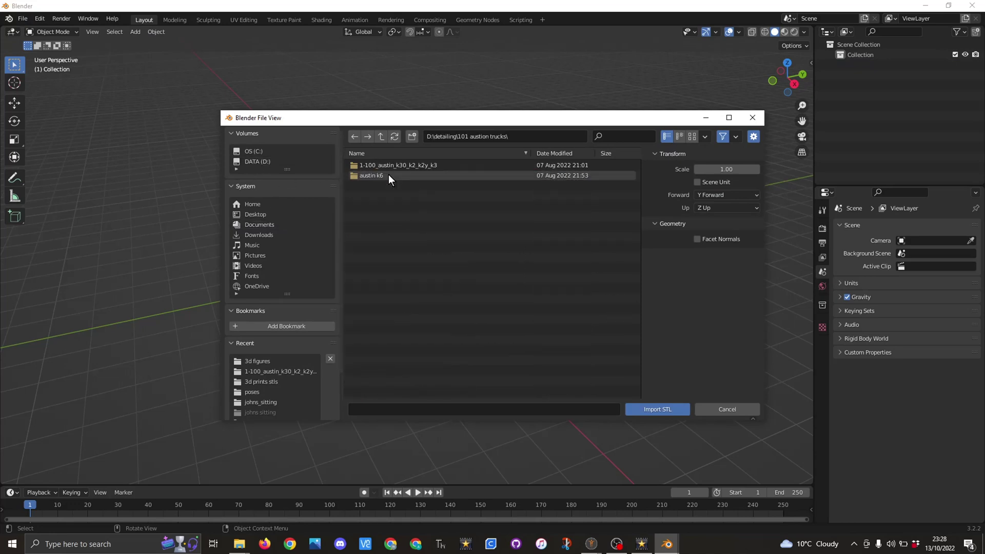
pyautogui.click(392, 163)
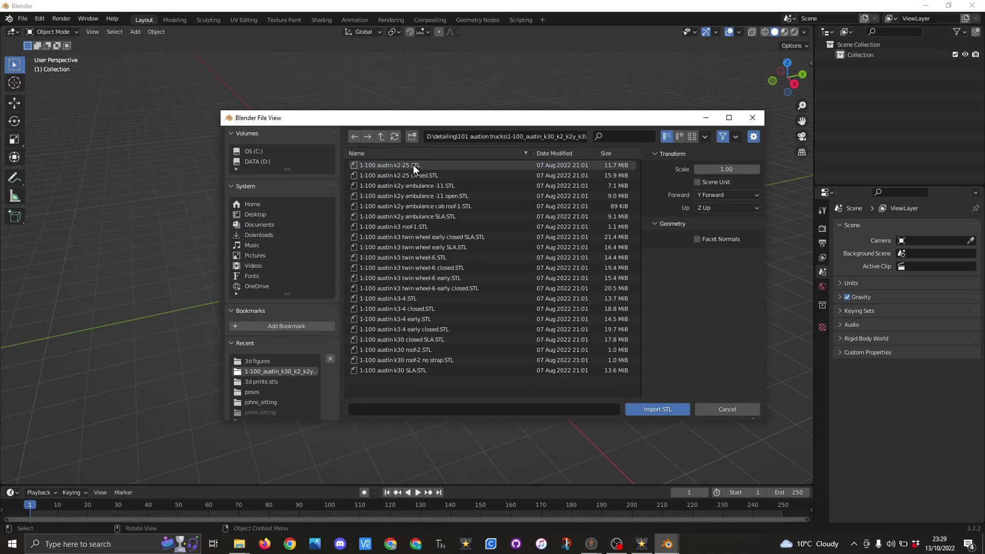
pyautogui.doubleClick(414, 165)
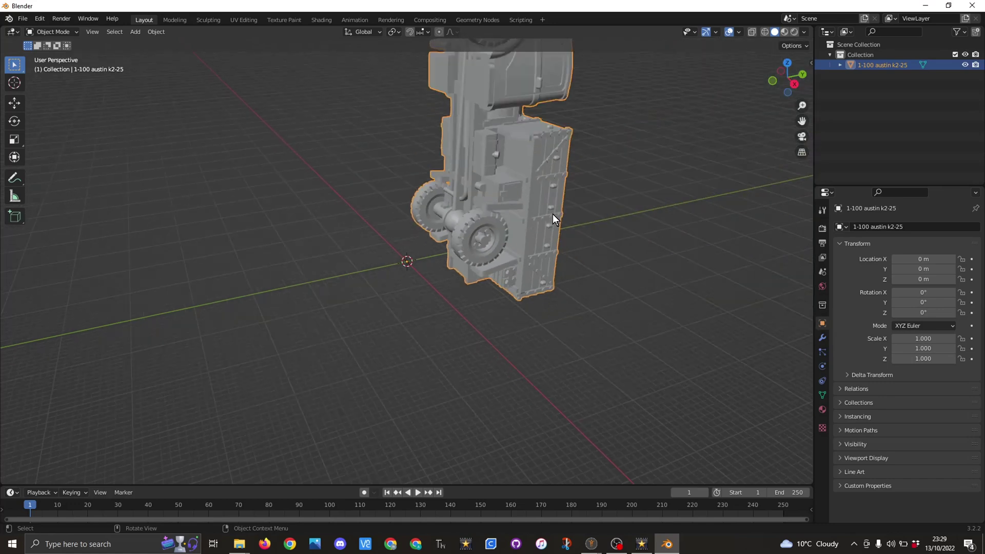
# - Set the truck's X rotation to 90° in the Item panel so it stands on its wheels
pyautogui.press('n')
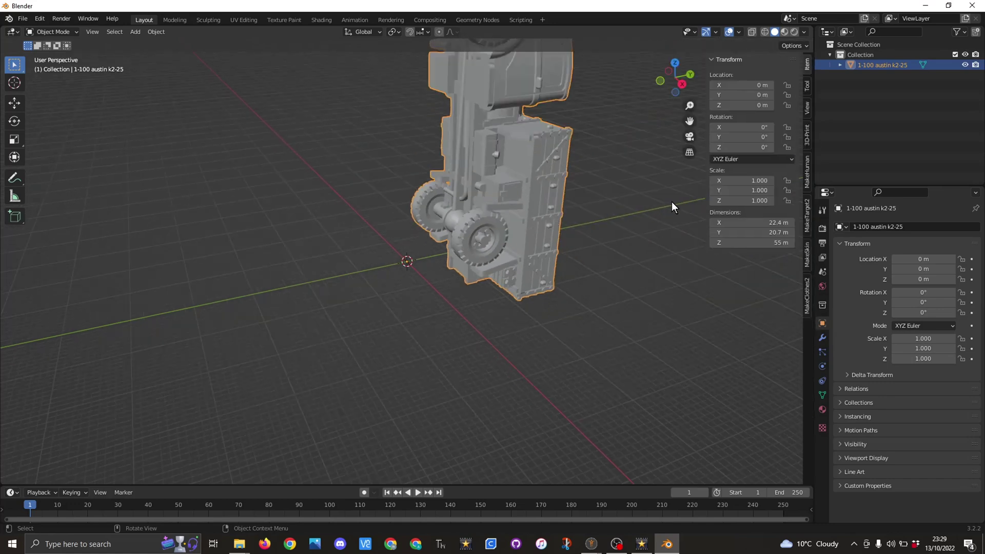
pyautogui.click(760, 127)
pyautogui.write('9')
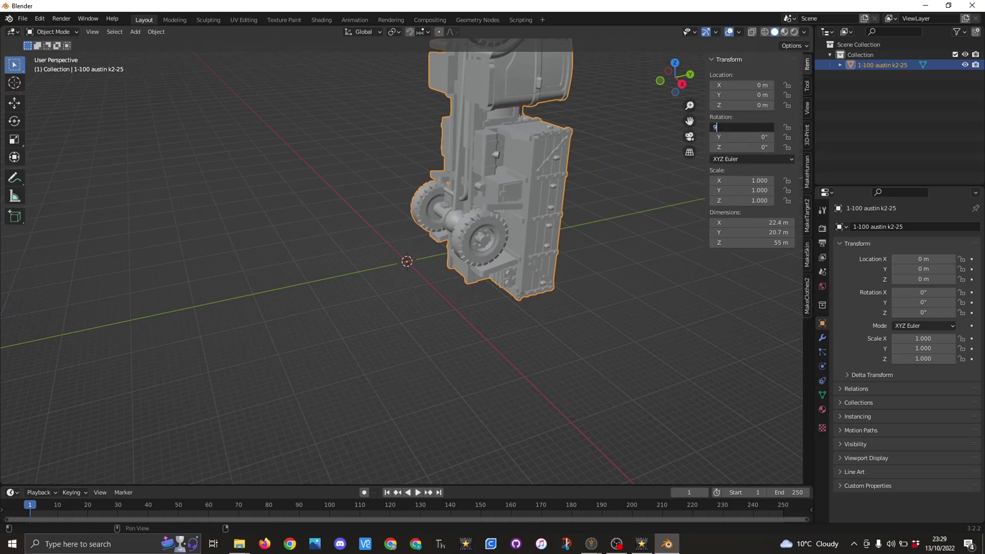
pyautogui.write('0')
pyautogui.press('Return')
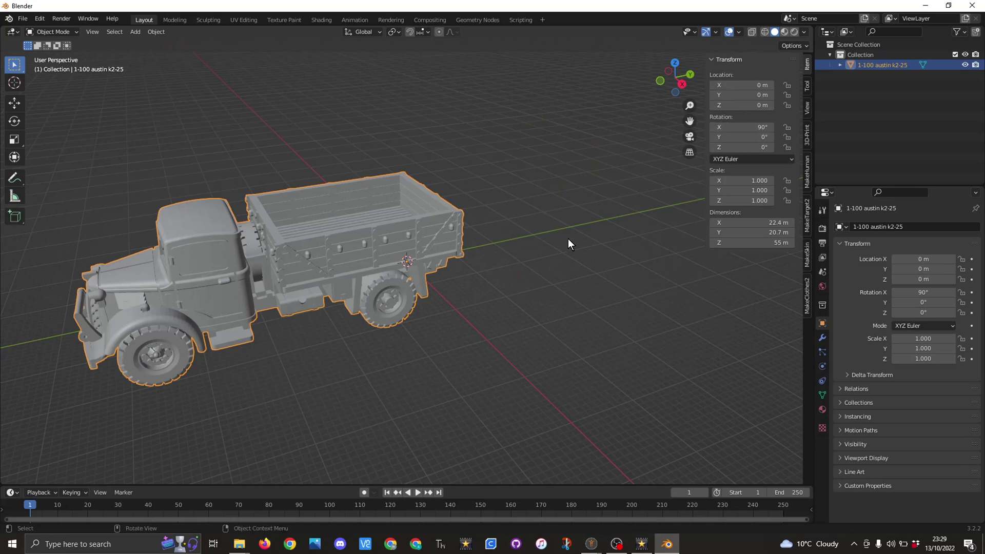
pyautogui.moveTo(568, 239); pyautogui.dragTo(507, 245, button='middle')
pyautogui.click(501, 241)
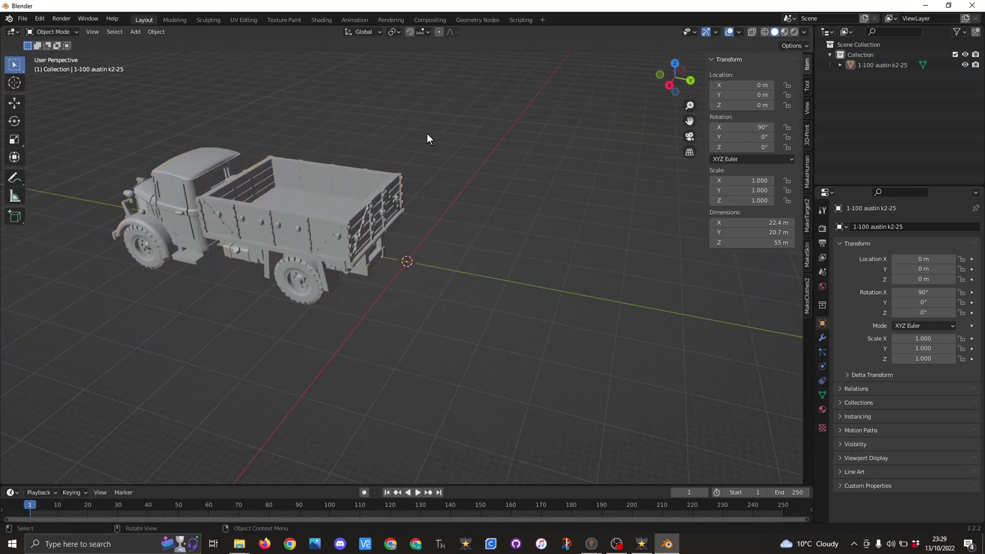
# - Add a 2 m cube and move it to about X 2.56, Y 34.64, Z −2.84 m
pyautogui.click(135, 32)
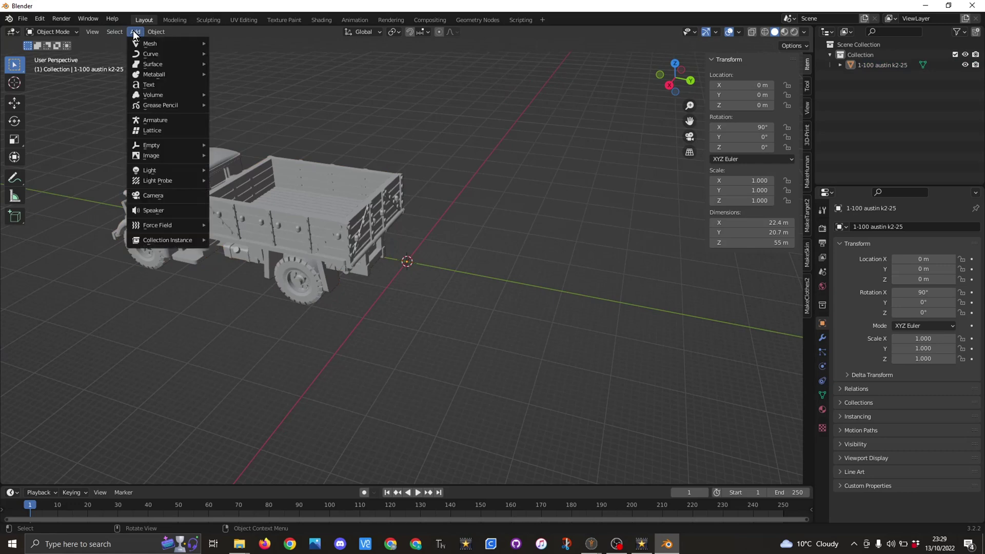
pyautogui.moveTo(138, 41)
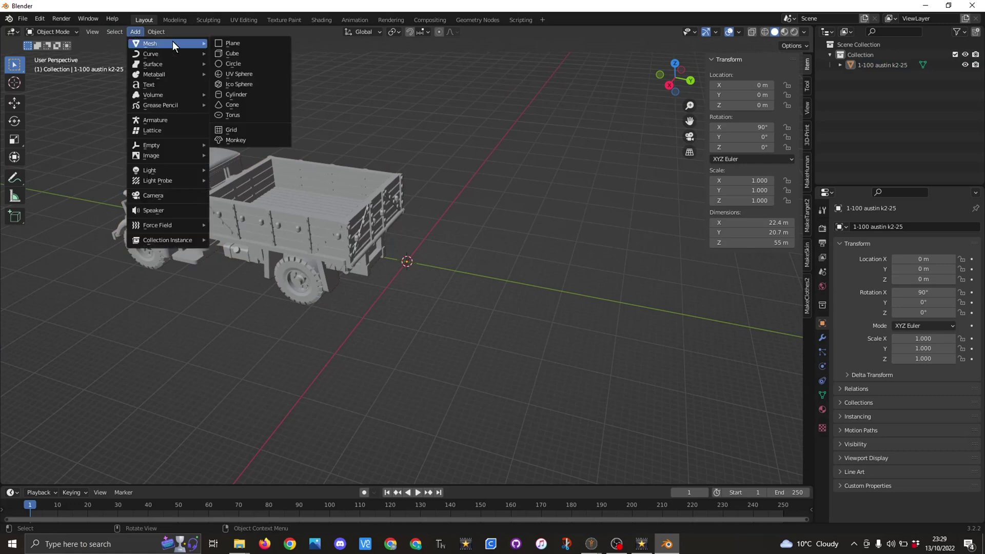
pyautogui.click(233, 55)
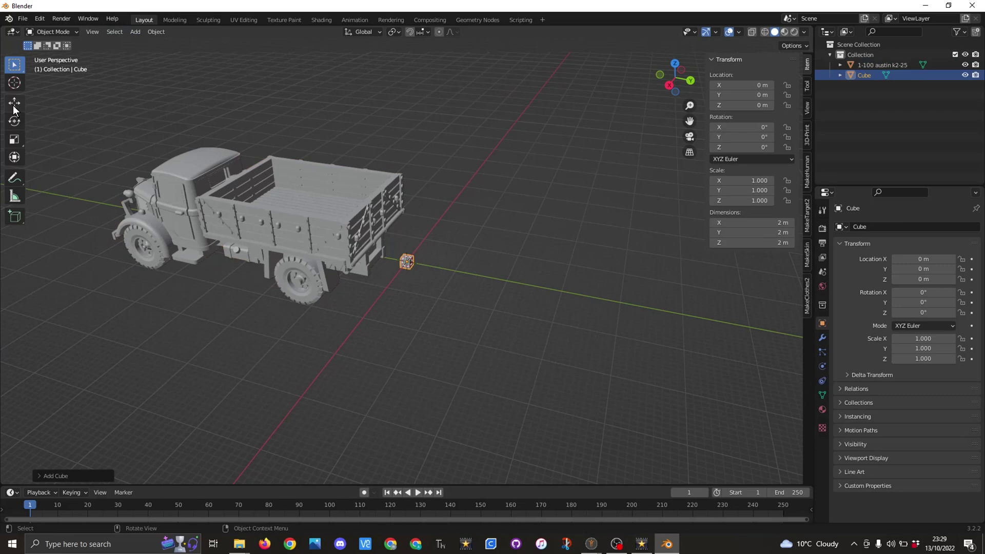
pyautogui.hotkey('shift', 'space')
pyautogui.press('g')
pyautogui.moveTo(407, 261); pyautogui.dragTo(573, 338)
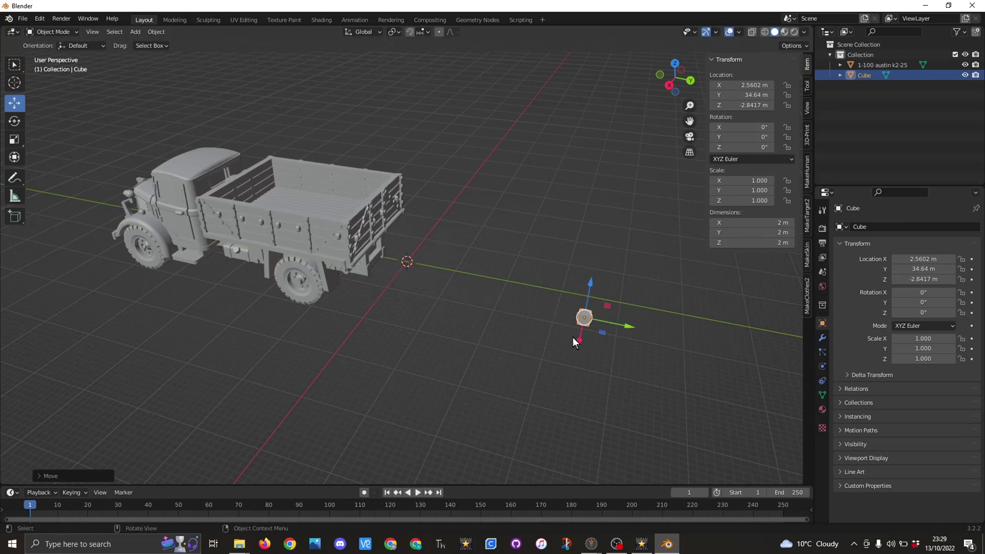
pyautogui.click(15, 142)
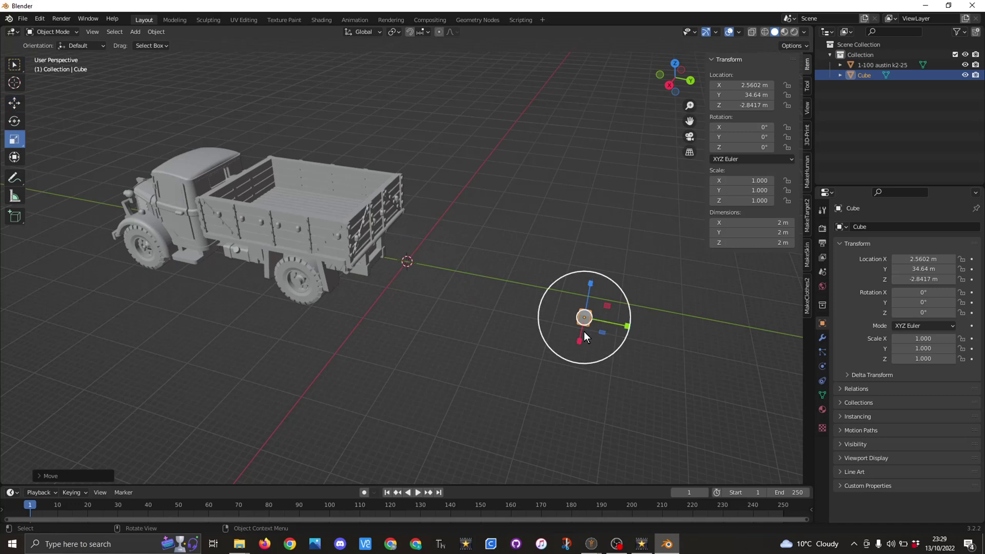
# - Scale the cube to 11.876 × 17.271 × 5.917, making a 23.8 × 34.5 × 11.8 m block
pyautogui.moveTo(580, 341); pyautogui.dragTo(567, 364)
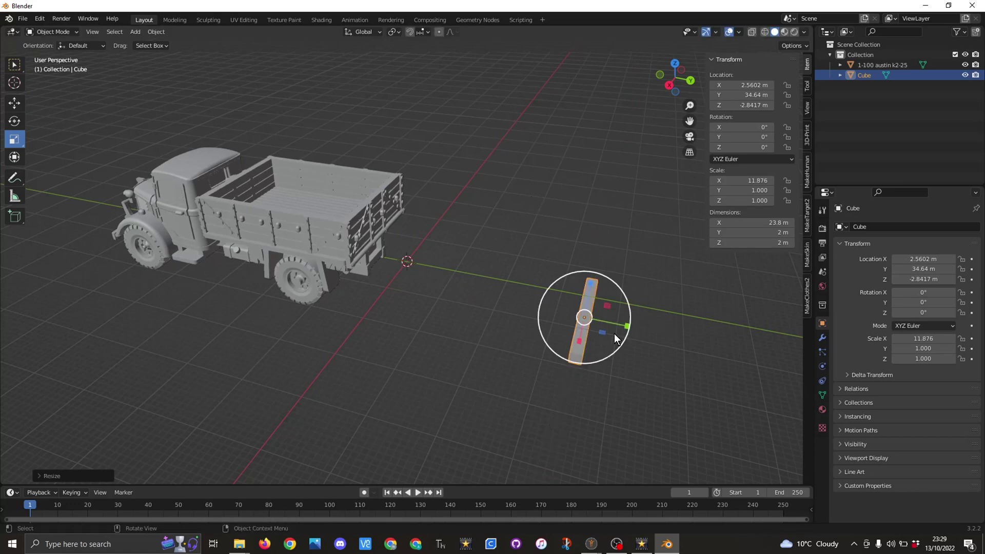
pyautogui.moveTo(628, 325); pyautogui.dragTo(18, 379)
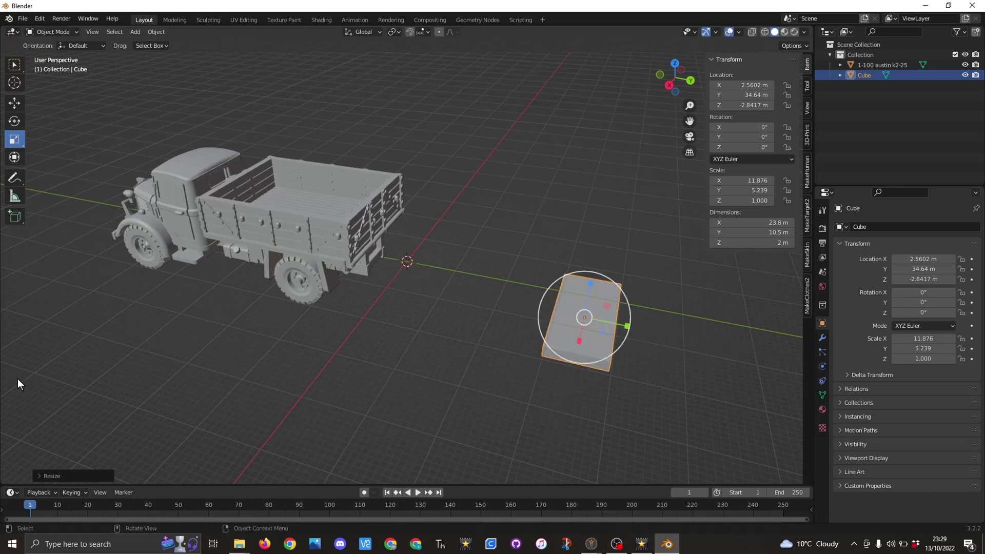
pyautogui.moveTo(627, 330); pyautogui.dragTo(584, 328)
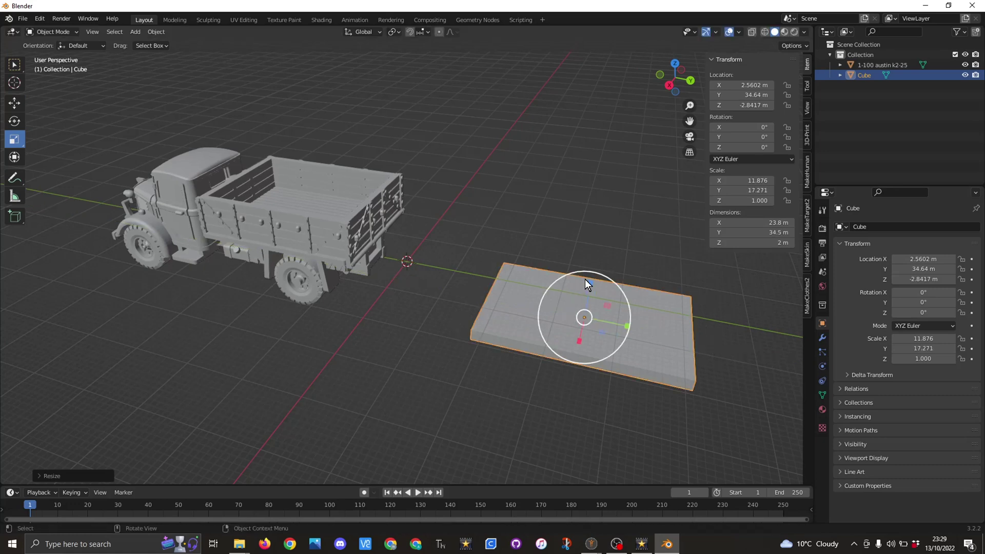
pyautogui.moveTo(591, 283); pyautogui.dragTo(600, 107)
pyautogui.scroll(-3, 418, 389)
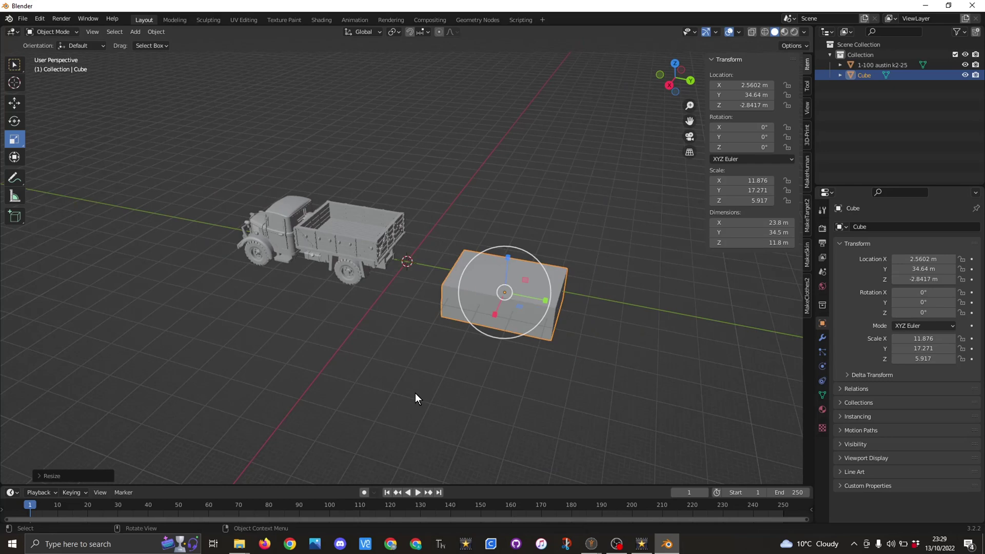
pyautogui.moveTo(415, 399); pyautogui.dragTo(441, 416, button='middle')
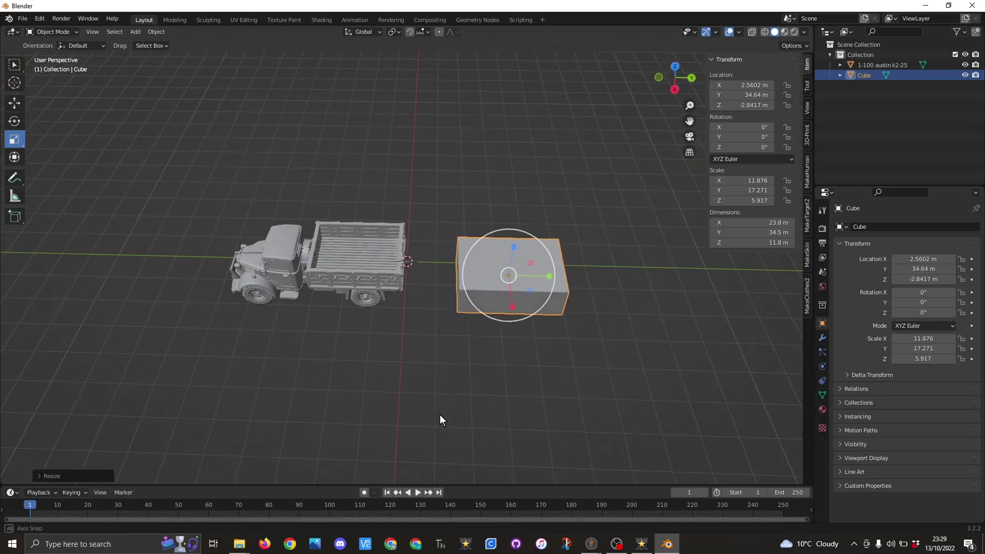
pyautogui.click(13, 104)
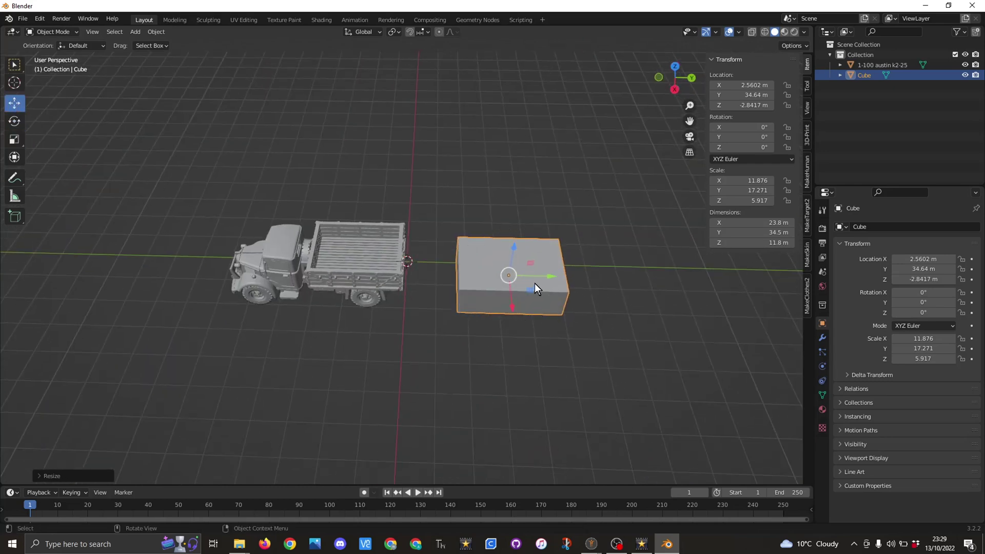
# - Slide the block along Y and X until it sits over the truck's rear body
pyautogui.moveTo(512, 249); pyautogui.dragTo(516, 213)
pyautogui.moveTo(559, 243); pyautogui.dragTo(411, 232)
pyautogui.moveTo(358, 270); pyautogui.dragTo(317, 241, button='middle')
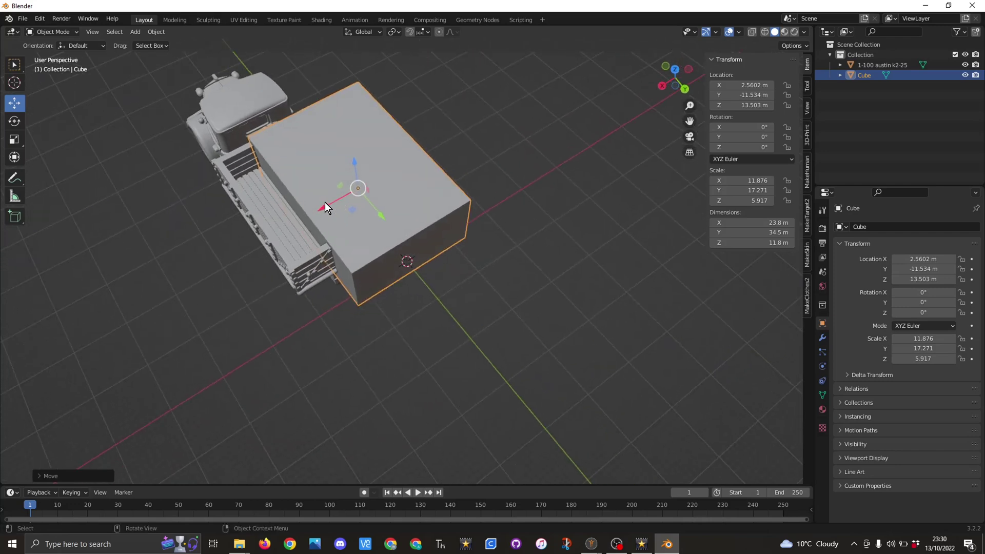
pyautogui.moveTo(322, 207); pyautogui.dragTo(271, 223)
pyautogui.moveTo(330, 267); pyautogui.dragTo(436, 255, button='middle')
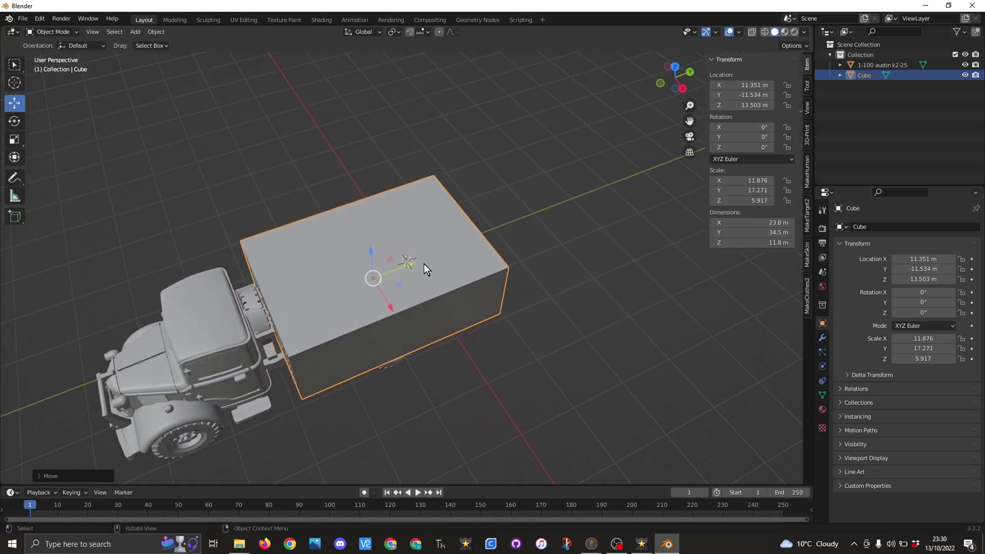
pyautogui.scroll(2, 289, 288)
pyautogui.moveTo(289, 289); pyautogui.dragTo(319, 279, button='middle')
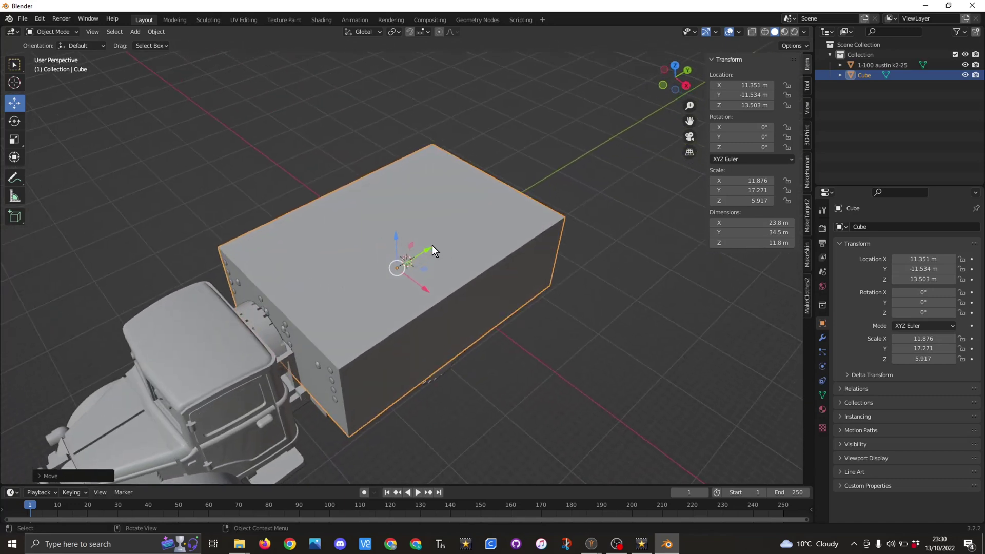
pyautogui.moveTo(426, 250); pyautogui.dragTo(436, 243)
pyautogui.scroll(3, 401, 303)
pyautogui.scroll(-1, 383, 302)
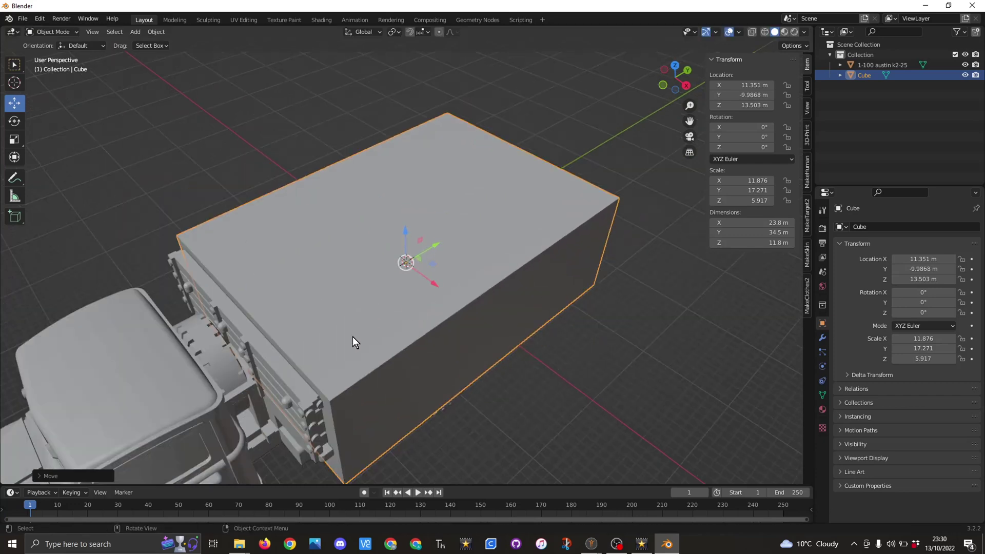
pyautogui.moveTo(352, 337); pyautogui.dragTo(374, 323, button='middle')
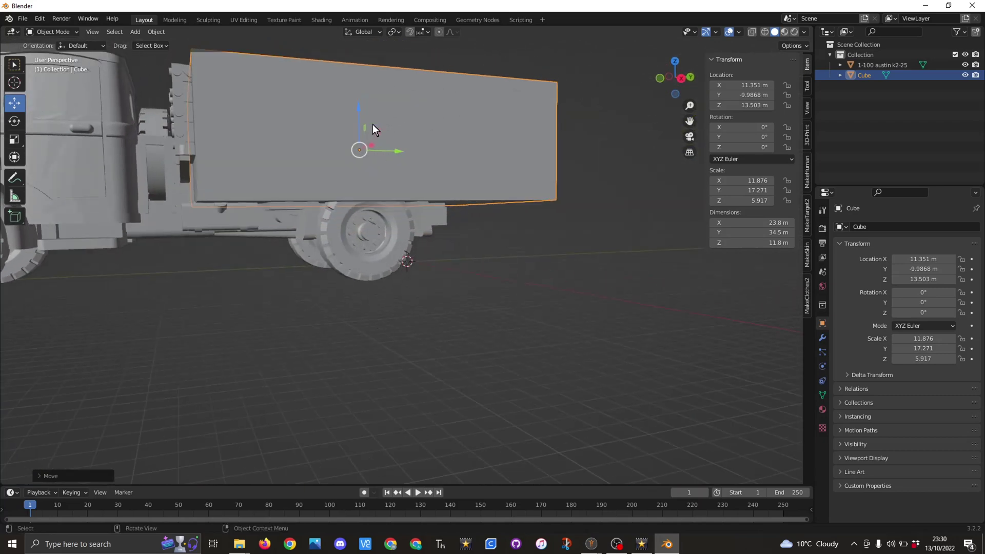
# - Raise the block above the chassis to X 11.351, Y −9.9868, Z 18.309 m
pyautogui.moveTo(359, 106); pyautogui.dragTo(360, 69)
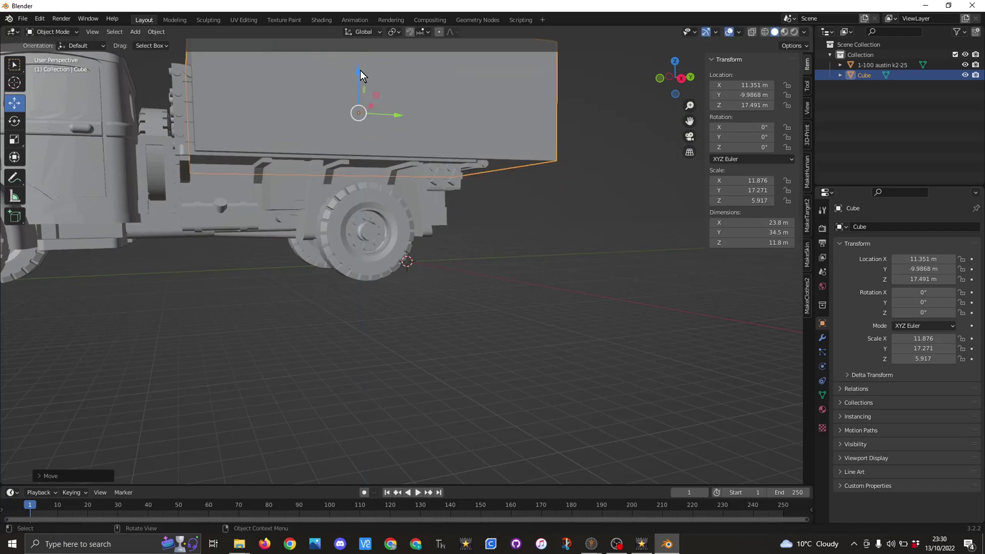
pyautogui.scroll(1, 366, 80)
pyautogui.scroll(1, 369, 82)
pyautogui.scroll(1, 364, 93)
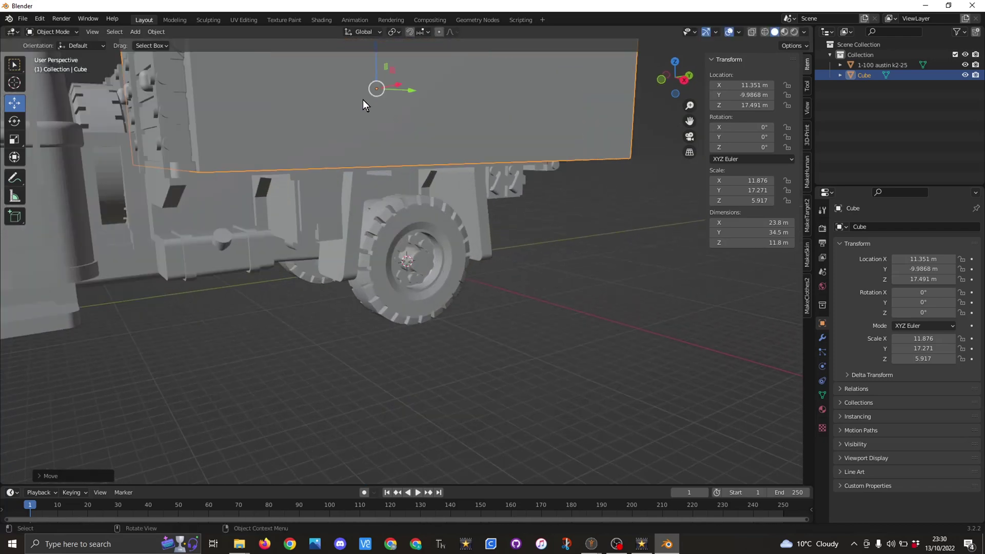
pyautogui.moveTo(401, 99); pyautogui.dragTo(384, 82, button='middle')
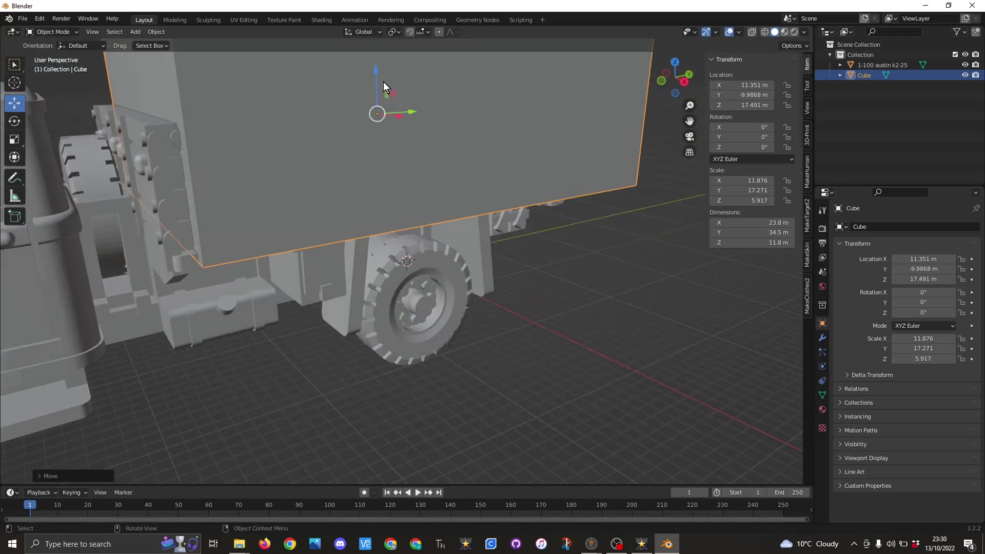
pyautogui.moveTo(377, 70); pyautogui.dragTo(379, 56)
pyautogui.moveTo(258, 202); pyautogui.dragTo(259, 183, button='middle')
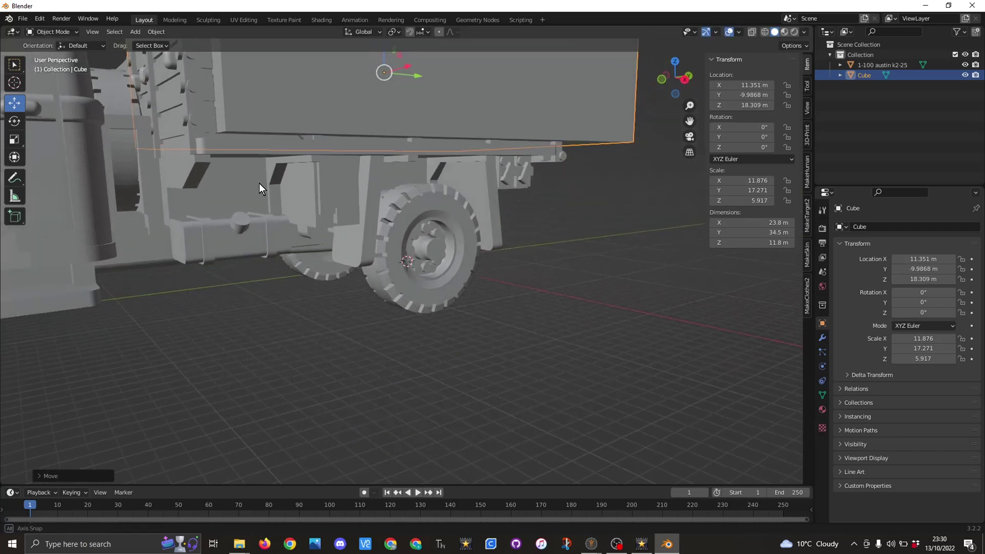
pyautogui.scroll(1, 260, 183)
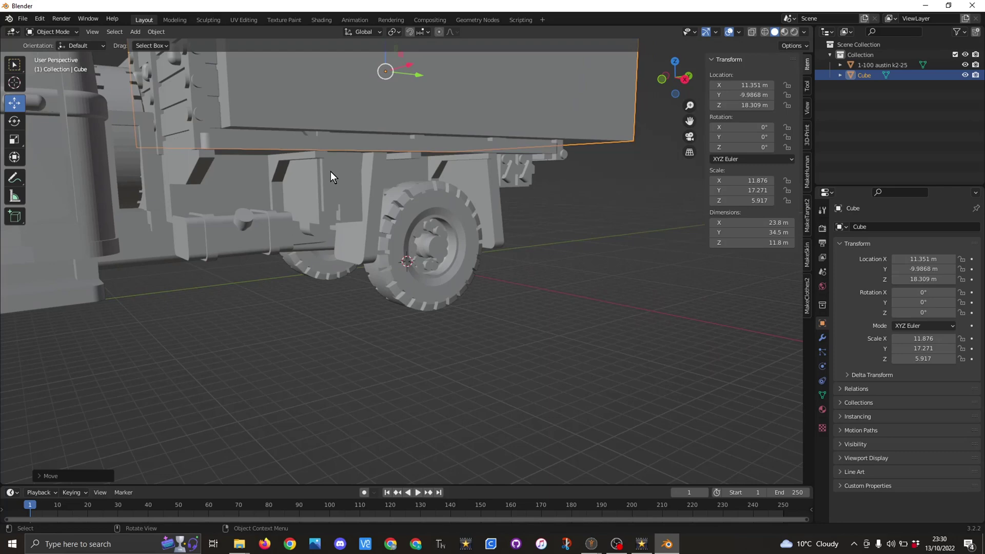
pyautogui.scroll(-1, 330, 171)
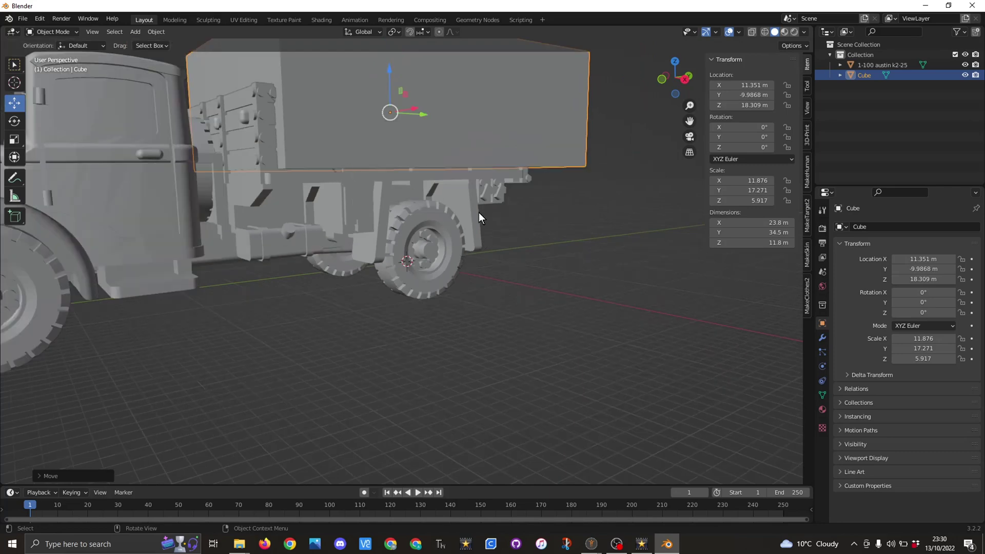
pyautogui.moveTo(548, 246); pyautogui.dragTo(519, 266, button='middle')
pyautogui.scroll(-2, 521, 264)
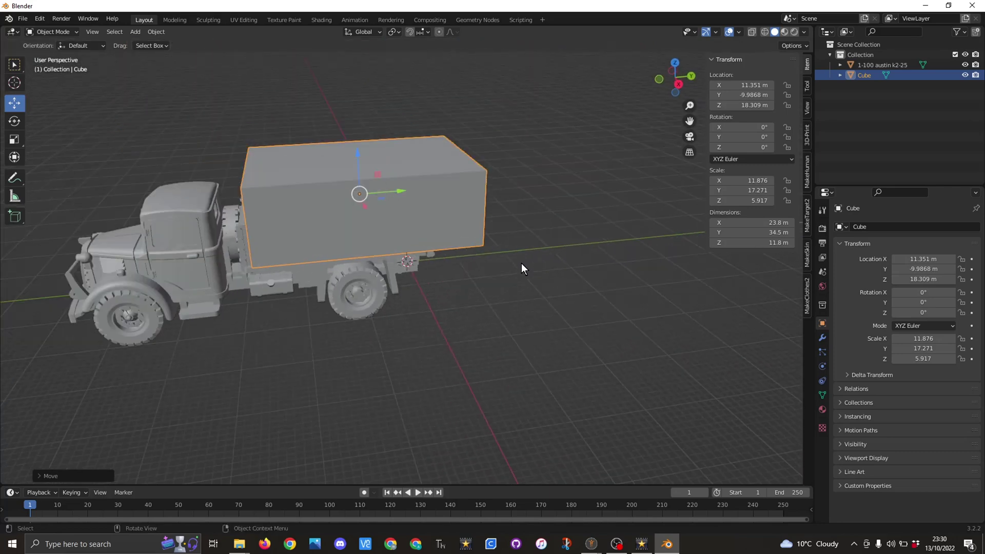
pyautogui.scroll(-2, 522, 263)
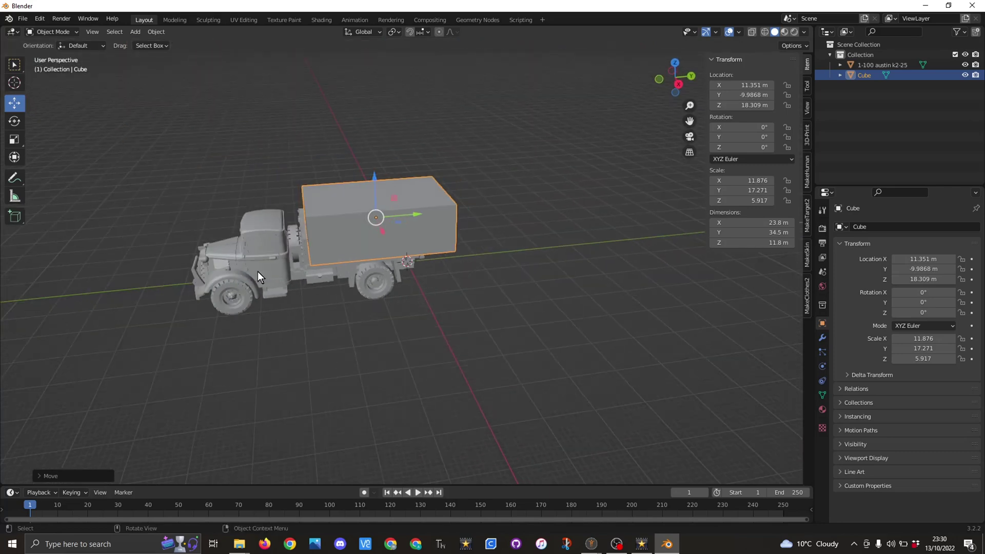
# - Add a Boolean Difference modifier to the truck with the Cube as its operand object
pyautogui.click(260, 230)
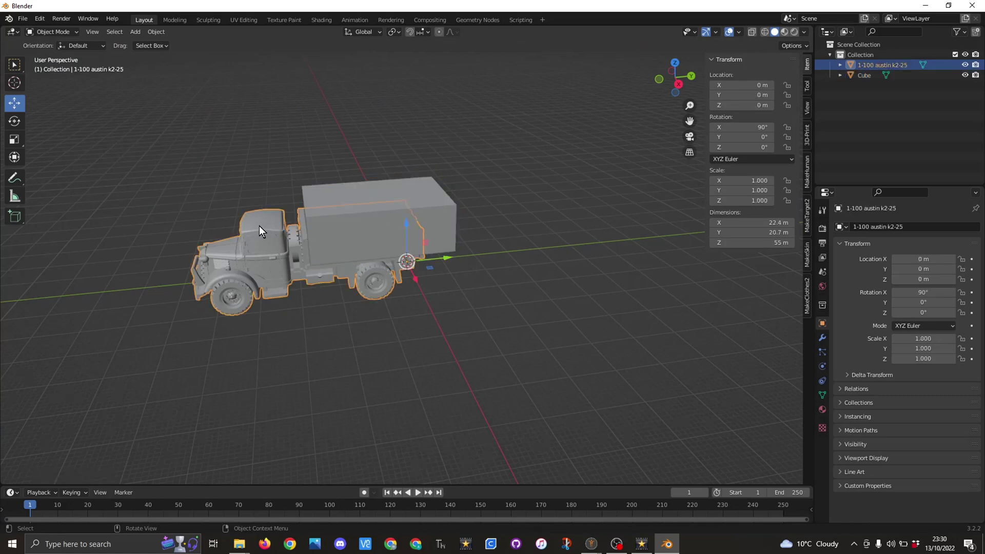
pyautogui.click(821, 338)
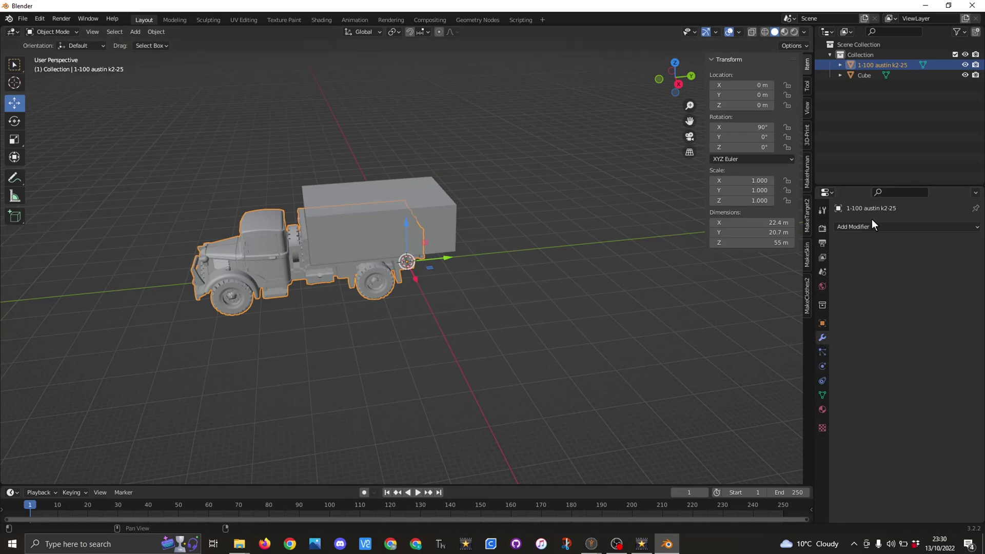
pyautogui.click(976, 229)
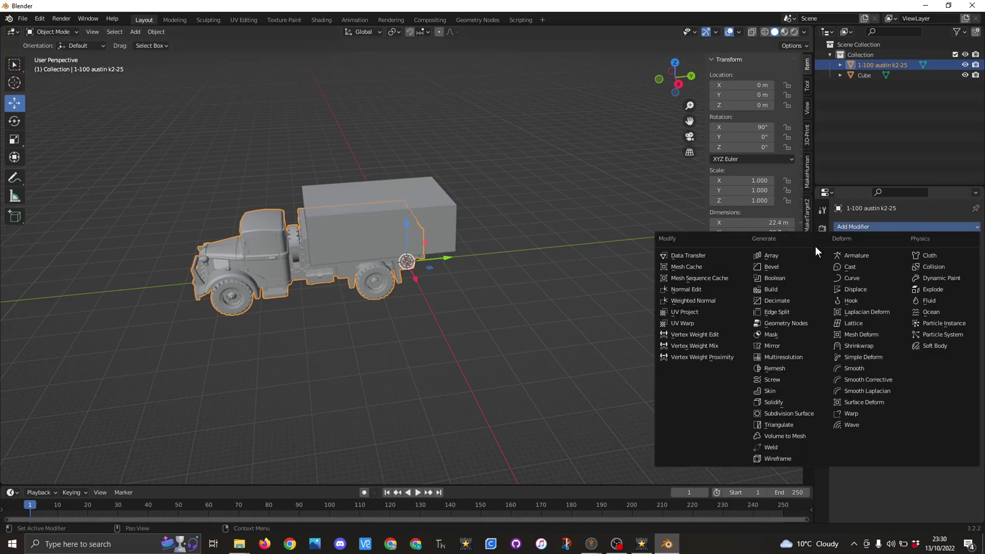
pyautogui.click(774, 278)
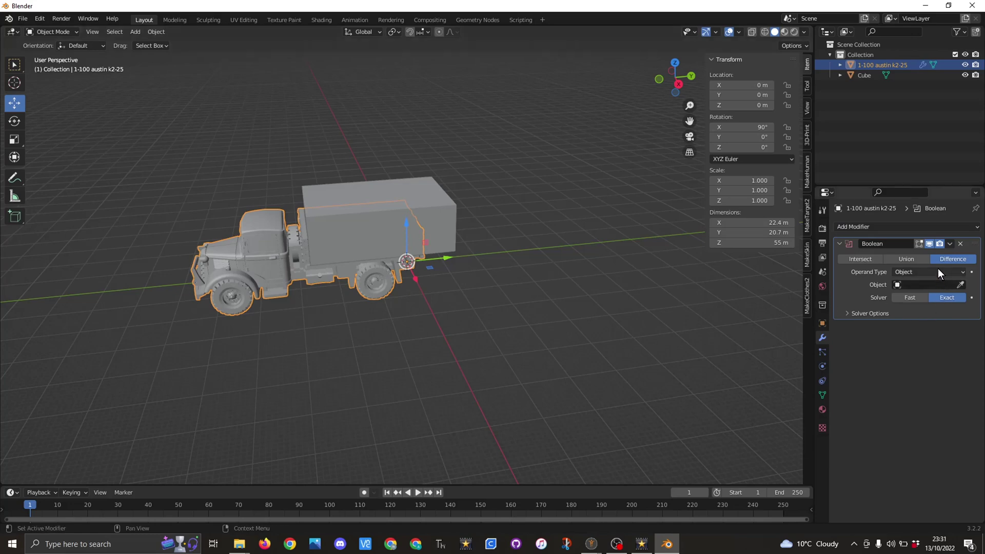
pyautogui.click(959, 271)
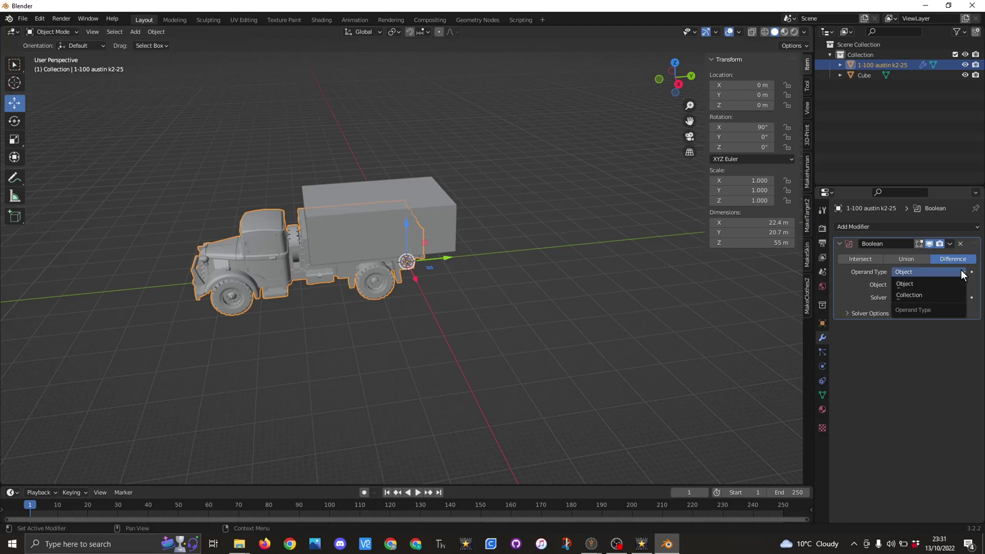
pyautogui.click(904, 284)
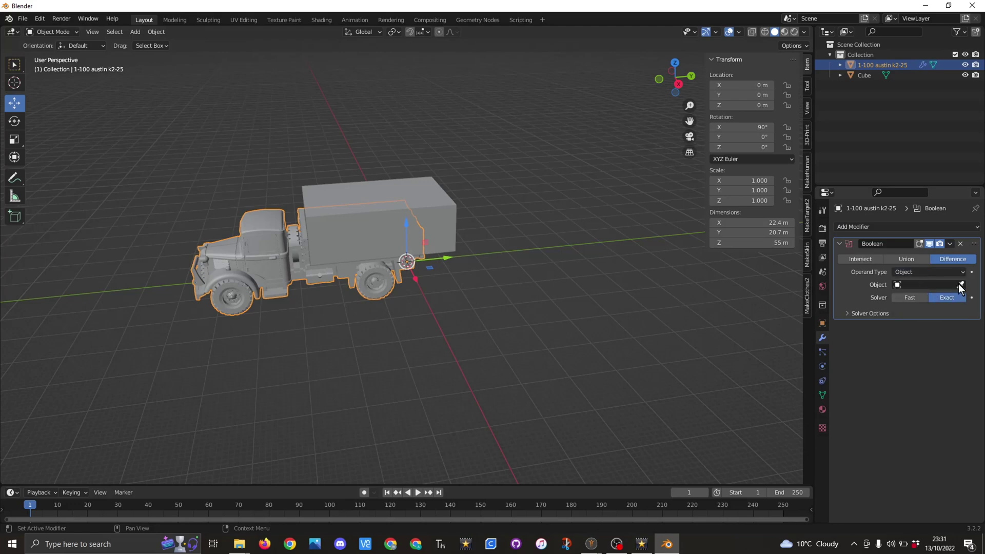
pyautogui.click(959, 284)
pyautogui.click(923, 282)
pyautogui.click(918, 285)
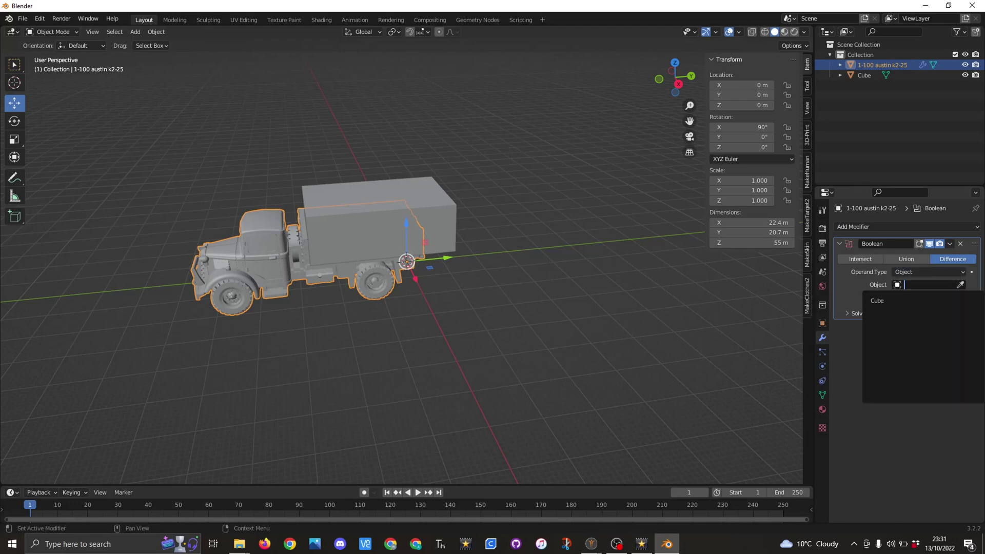
pyautogui.click(879, 302)
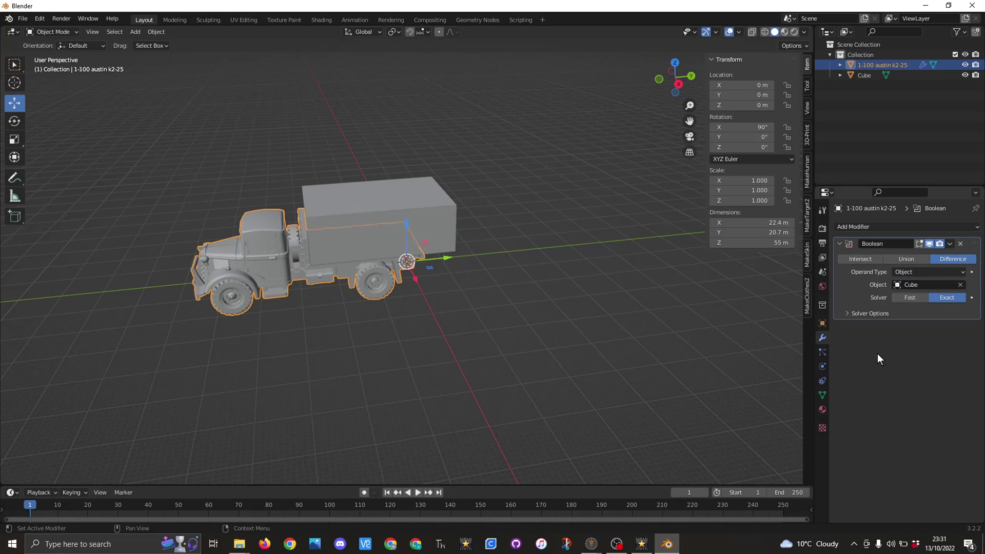
pyautogui.click(951, 243)
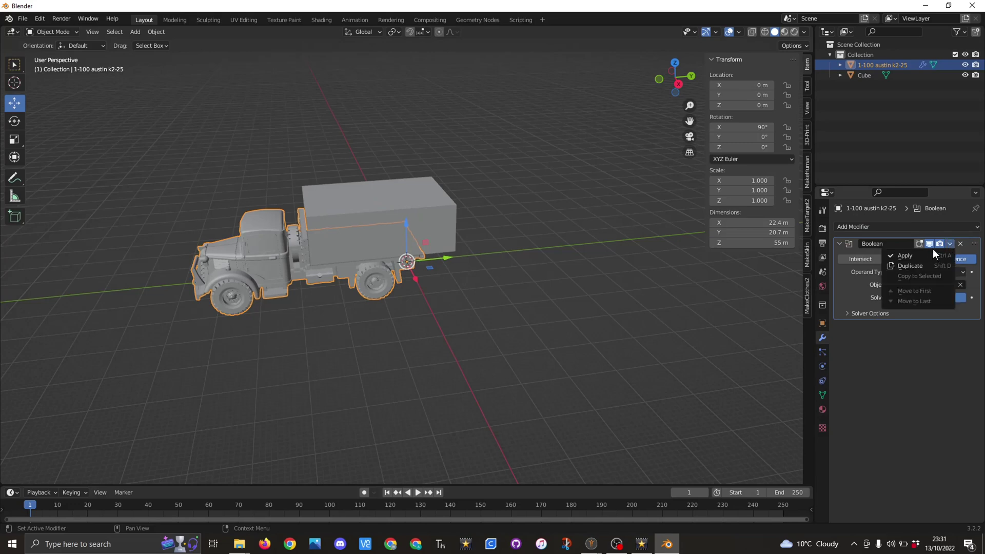
# - Apply the Boolean modifier, hiding and then unhiding the Cube to inspect the flatbed cut
pyautogui.click(907, 256)
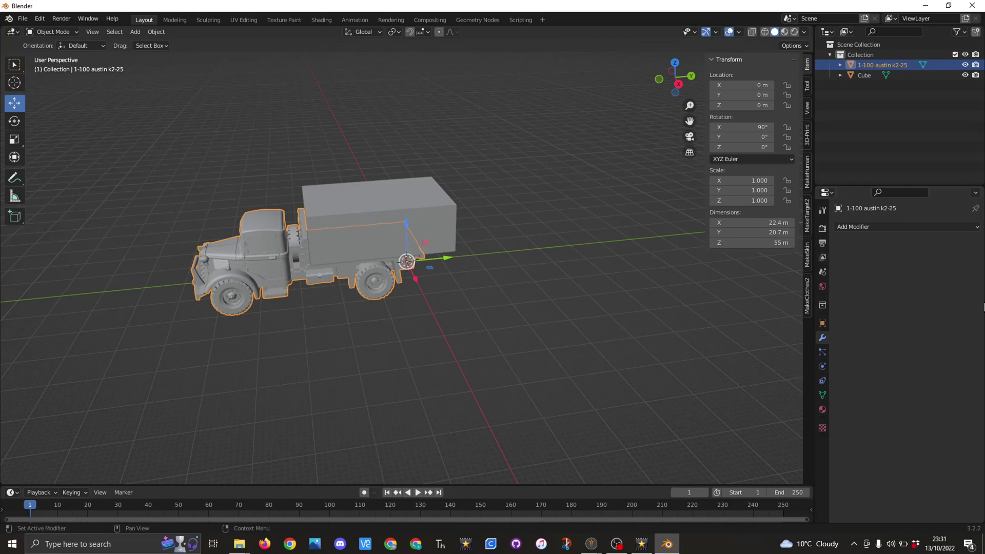
pyautogui.click(965, 75)
pyautogui.scroll(4, 339, 277)
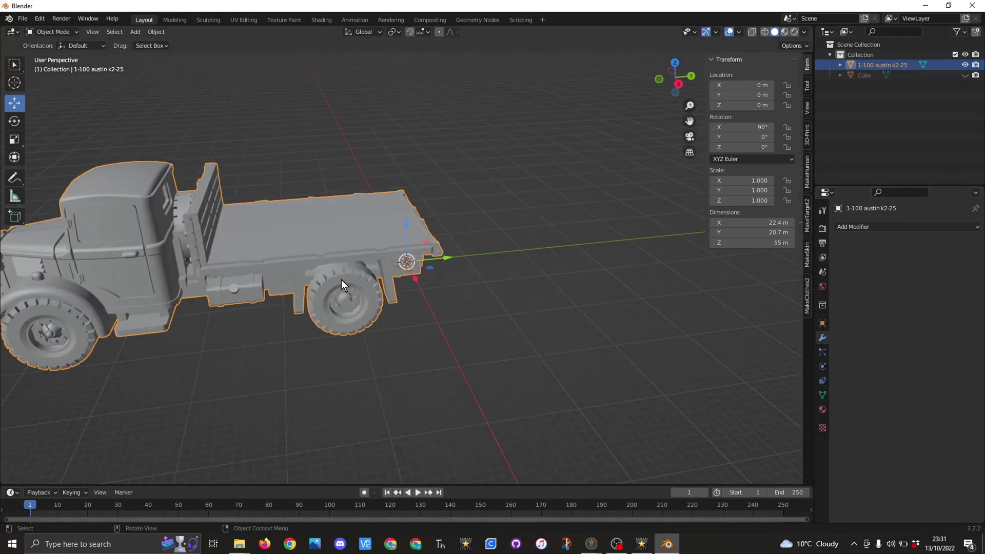
pyautogui.moveTo(341, 278); pyautogui.dragTo(316, 292, button='middle')
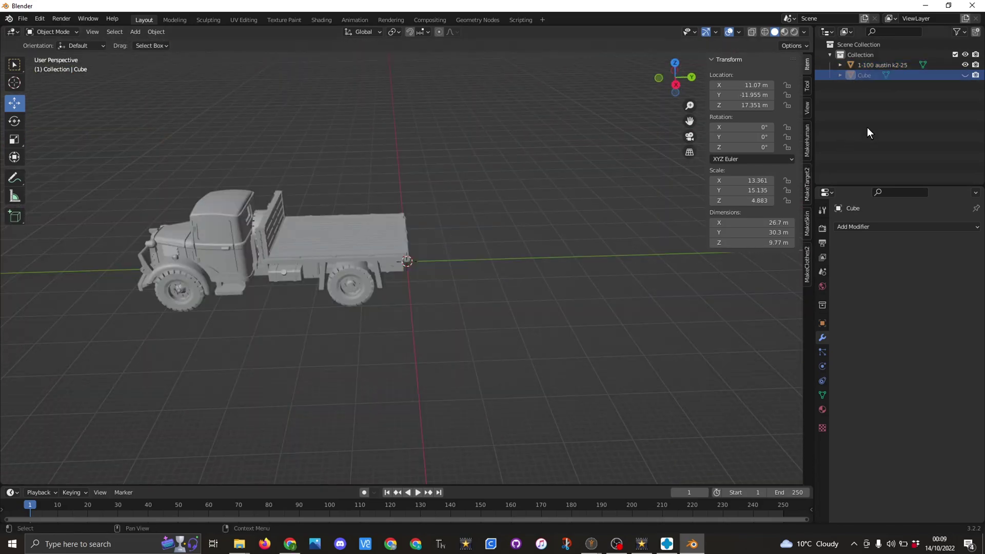
pyautogui.click(966, 75)
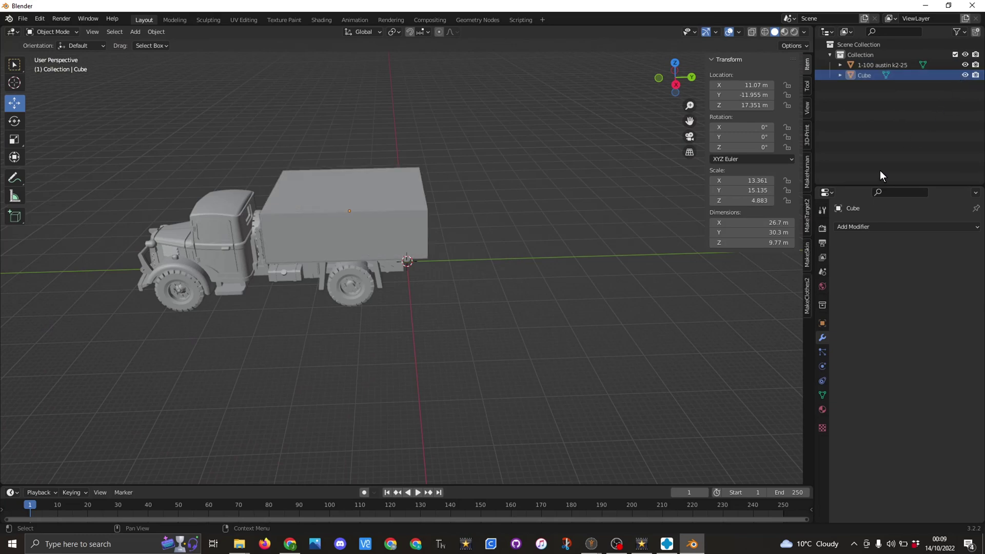
# - Delete the Cube and select the flatbed truck for export
pyautogui.click(366, 204)
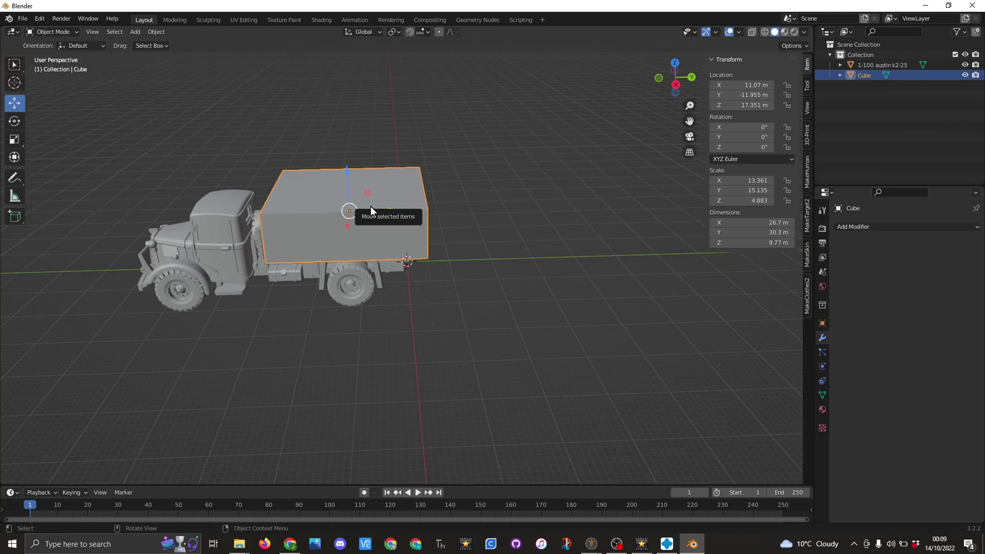
pyautogui.press('Delete')
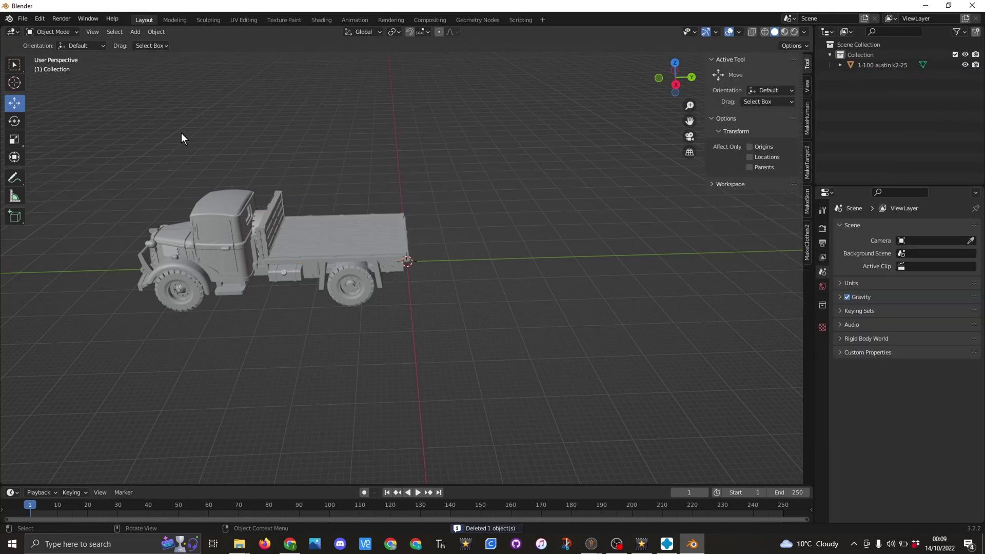
pyautogui.click(219, 240)
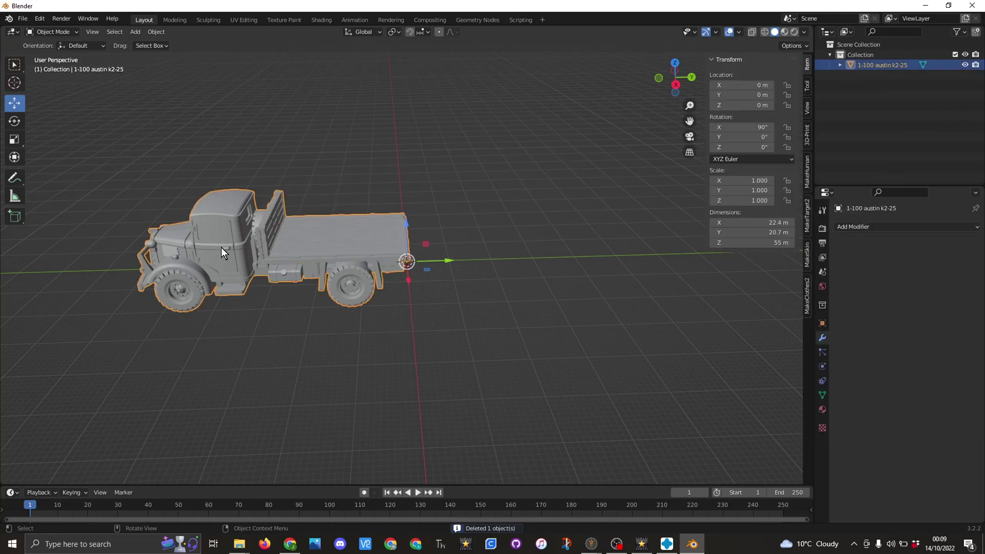
pyautogui.click(25, 19)
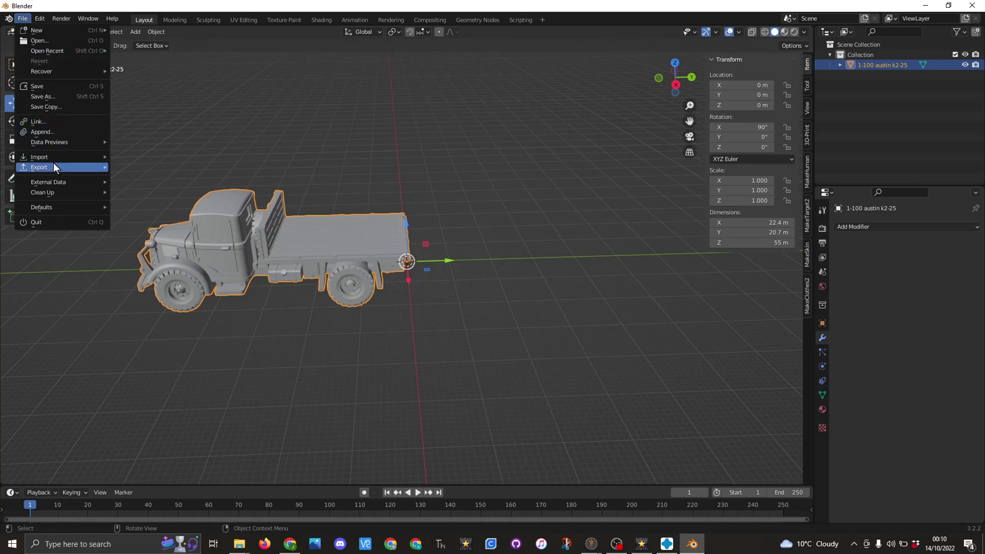
# - Export the truck as truck.stl into the D:\3d prints stls folder
pyautogui.moveTo(53, 162)
pyautogui.click(151, 249)
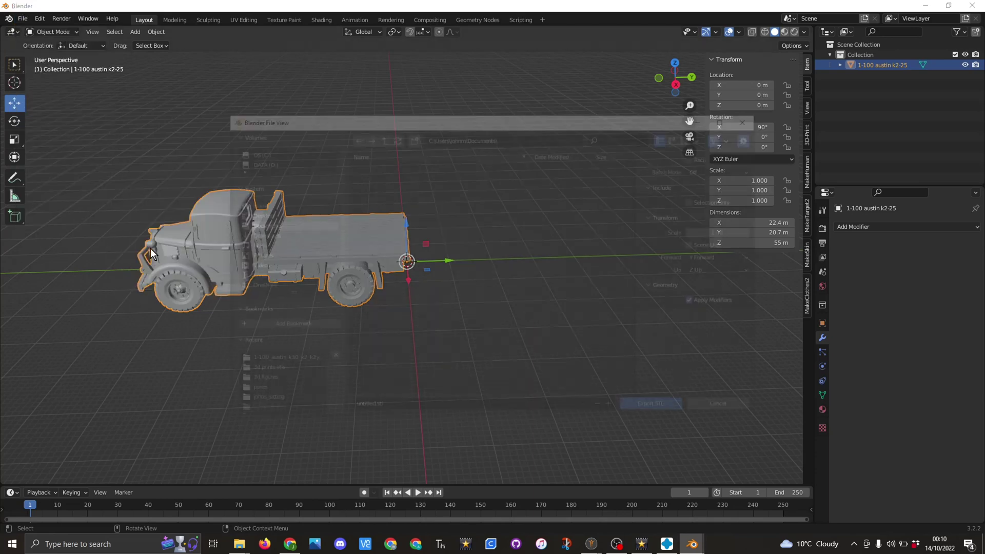
pyautogui.click(269, 163)
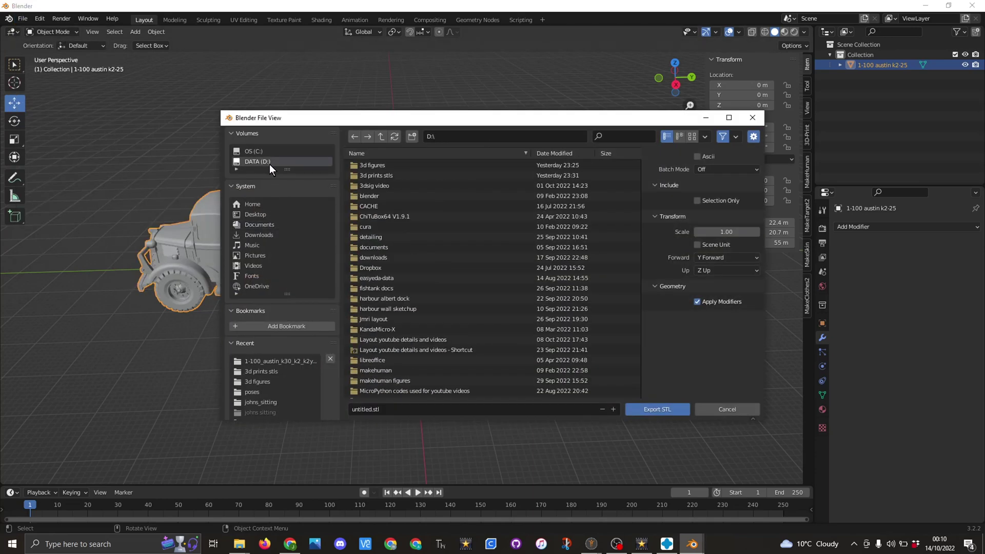
pyautogui.click(377, 176)
pyautogui.doubleClick(376, 174)
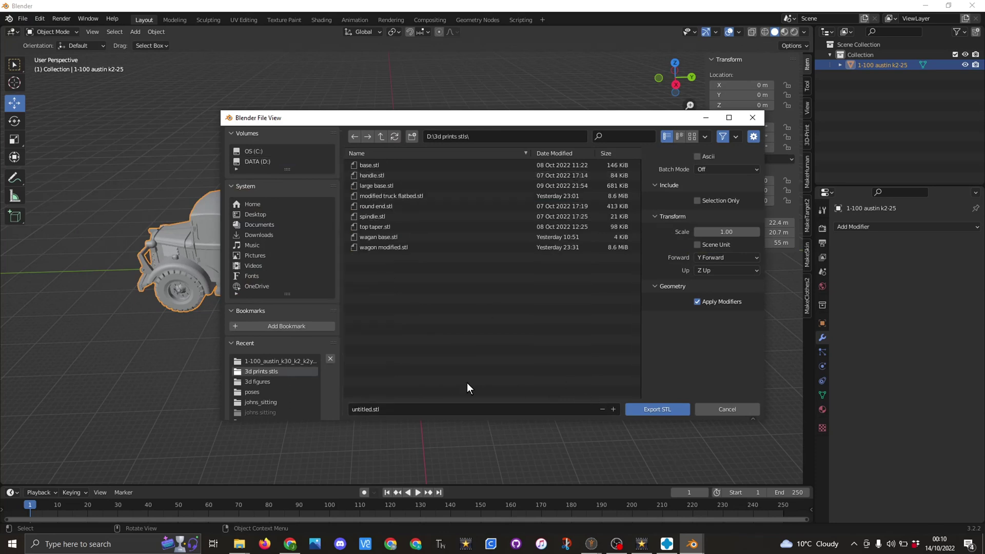
pyautogui.click(377, 408)
pyautogui.press('Home')
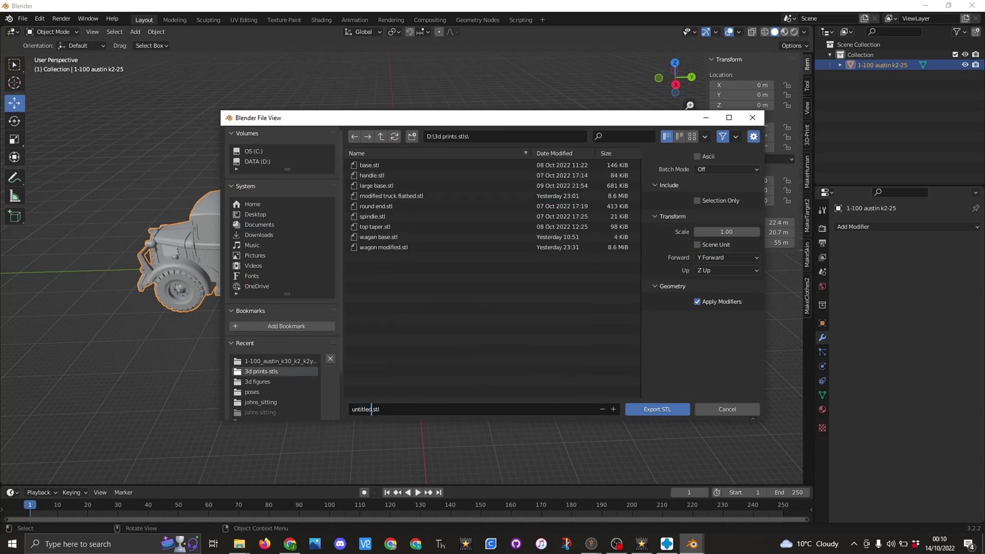
pyautogui.hotkey('ctrl', 'shift', 'Right')
pyautogui.write('truck')
pyautogui.click(652, 411)
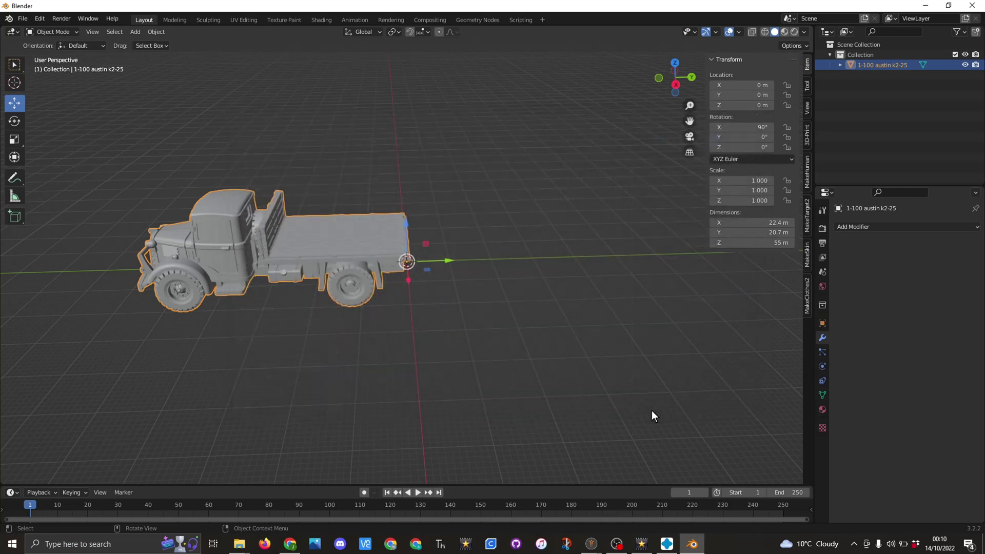